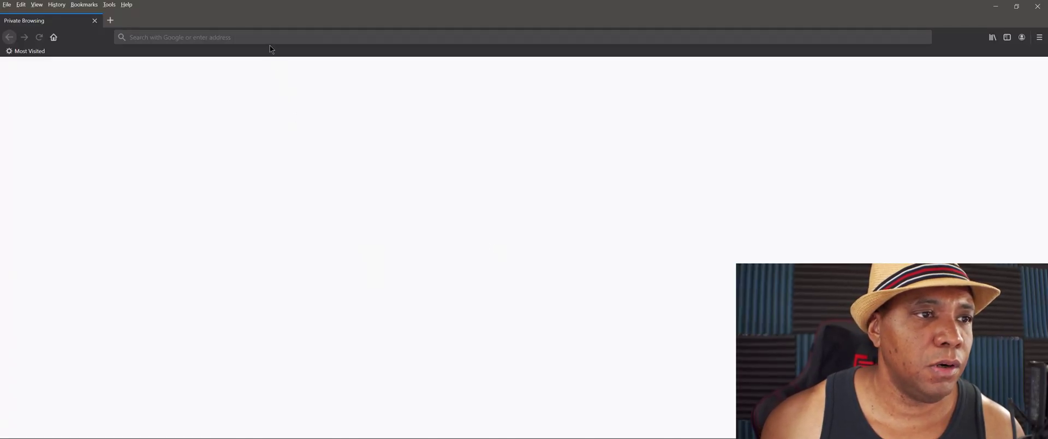
- Open the terrain.party website
text(te)
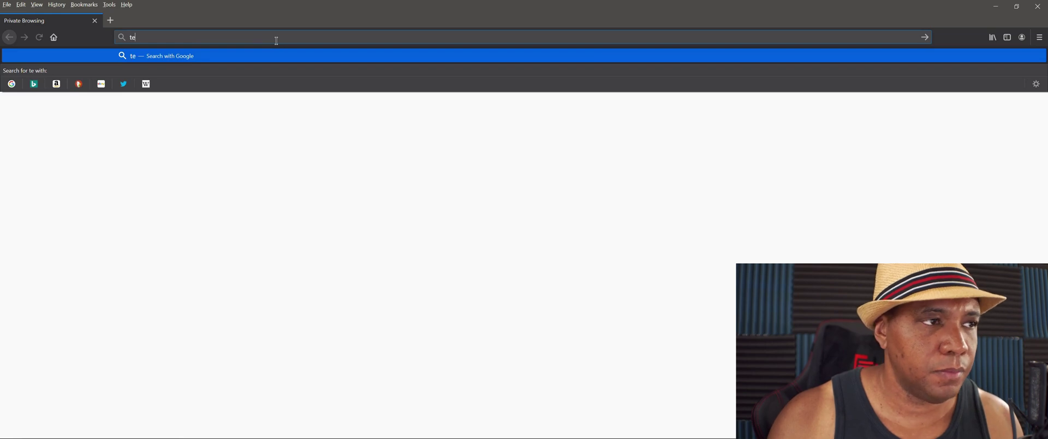
text(rrain.party)
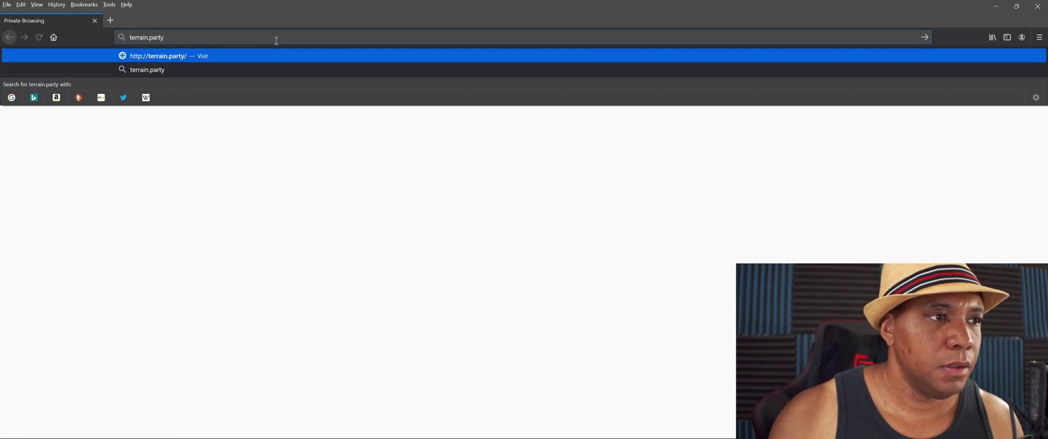
key(Return)
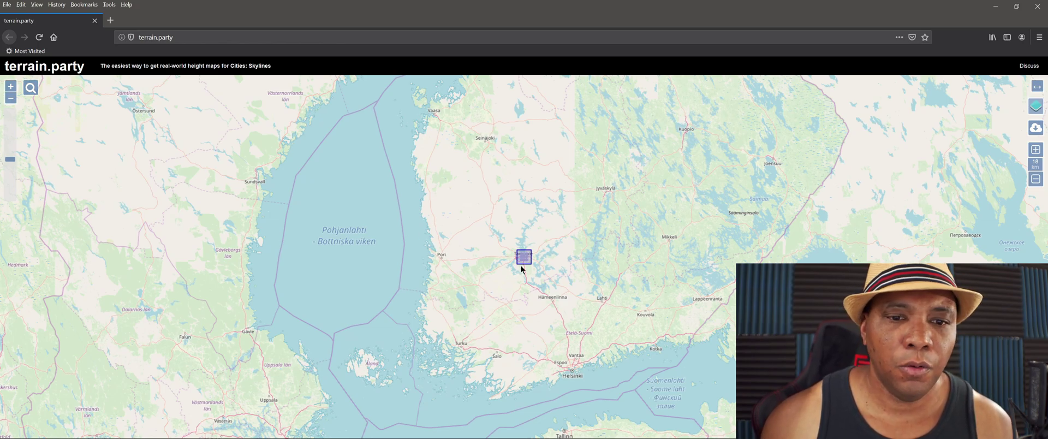
- Move the height map selection square west from Finland to the sea between Scotland and Norway
drag(522, 268, 188, 280)
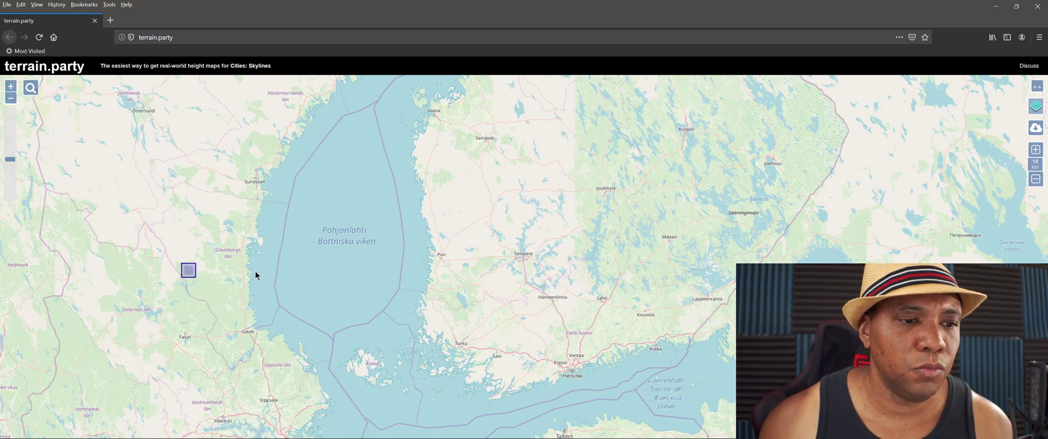
scroll(256, 275, down, 1)
drag(283, 246, 313, 257)
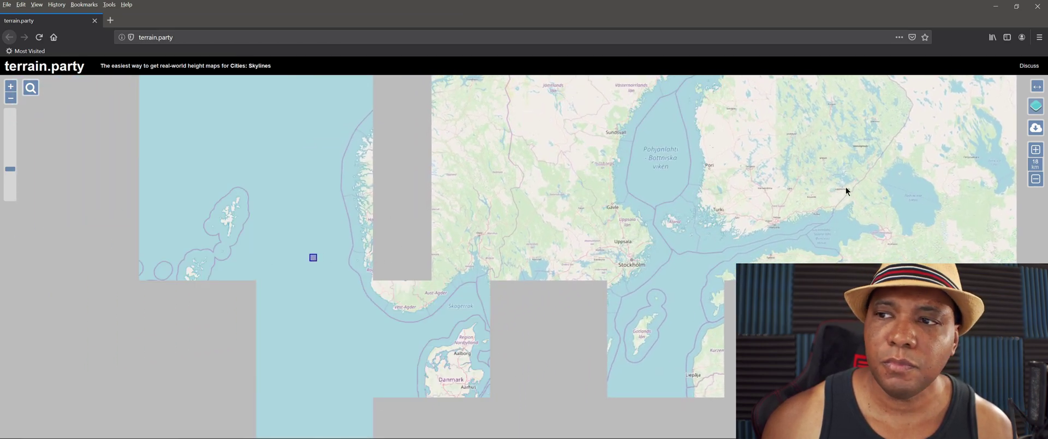
- Switch the map view to USGS topographic imagery and move the selection square to Kentucky in the United States
mouse_move(1037, 111)
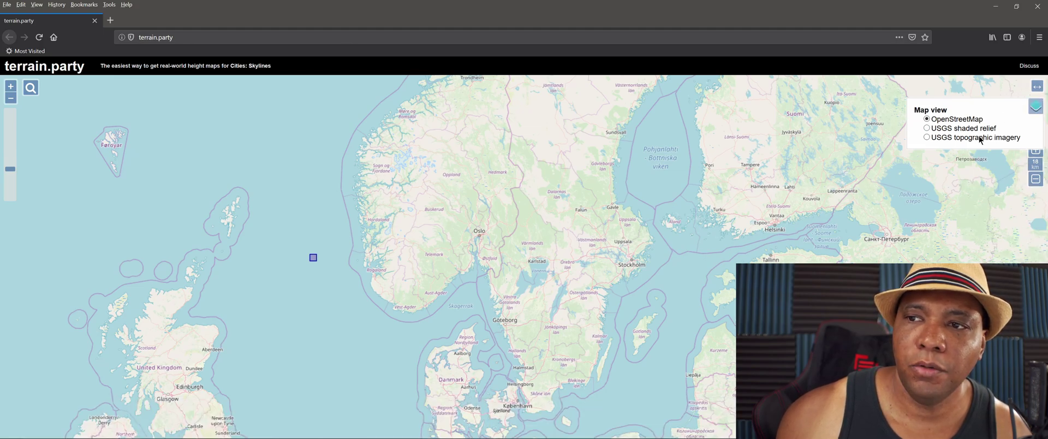
click(928, 137)
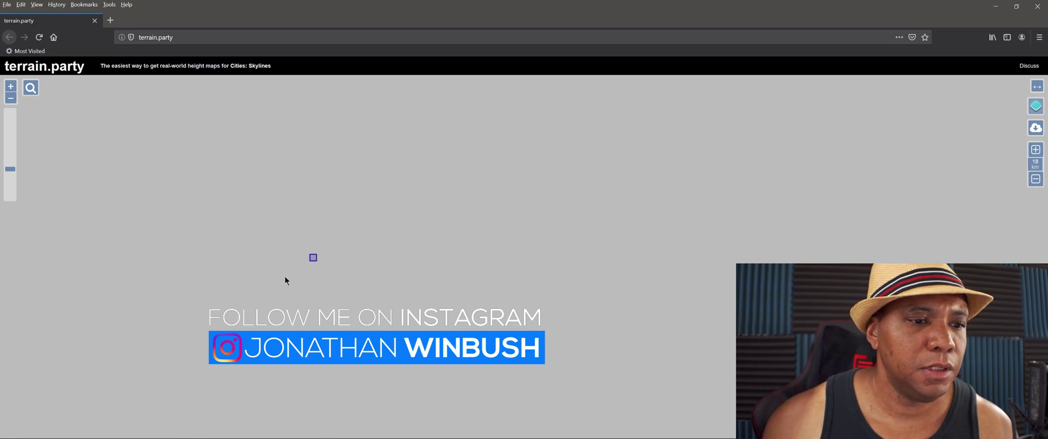
drag(373, 305, 578, 294)
scroll(575, 292, down, 2)
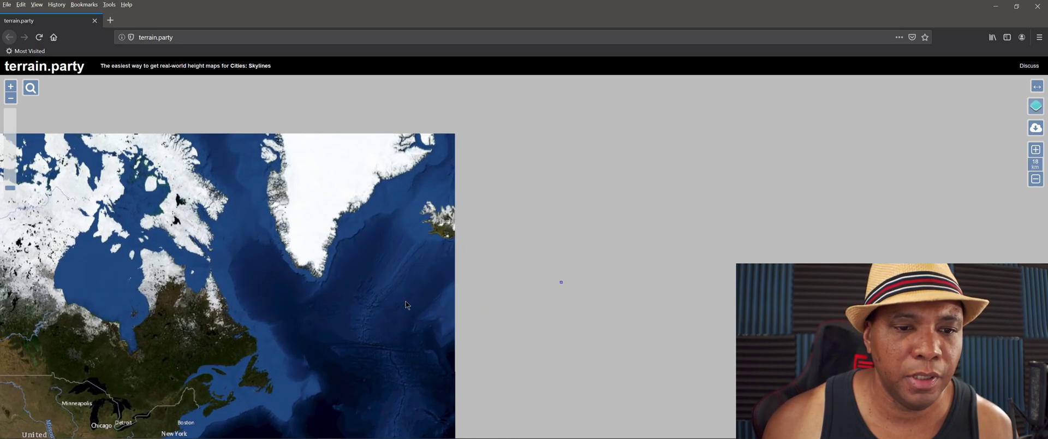
drag(402, 301, 652, 183)
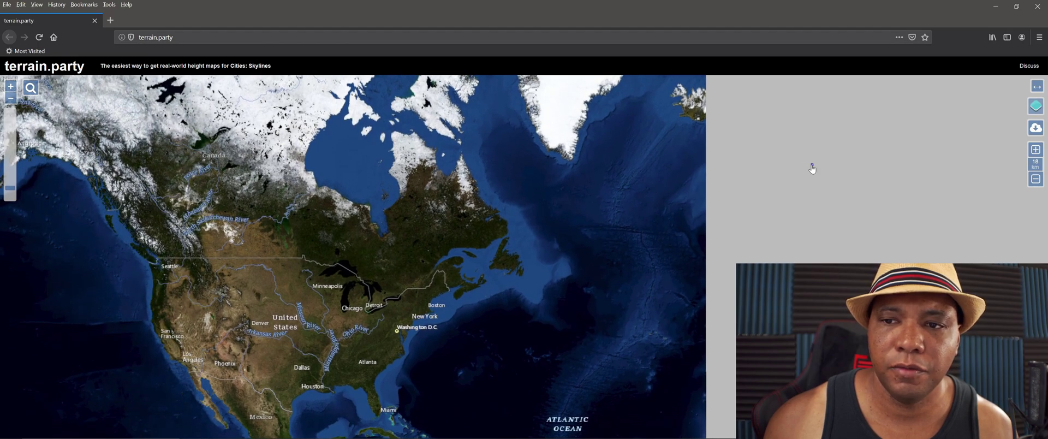
drag(513, 267, 424, 305)
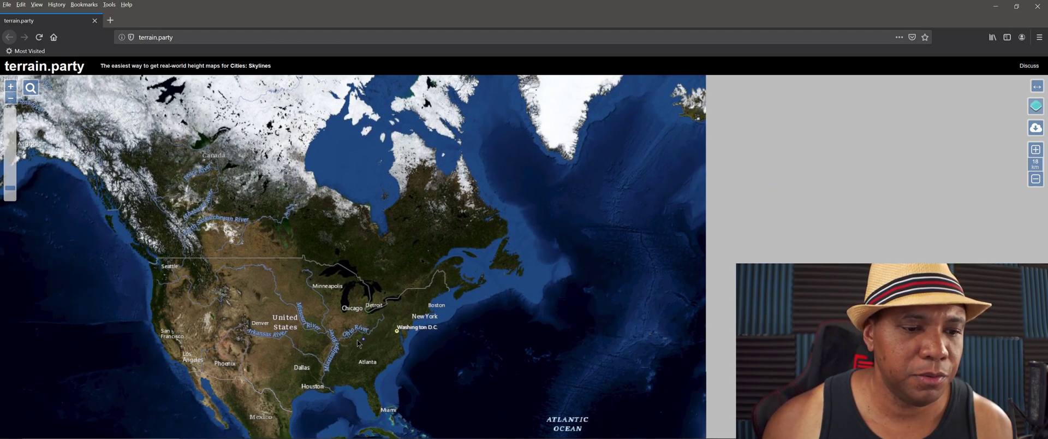
drag(357, 344, 353, 340)
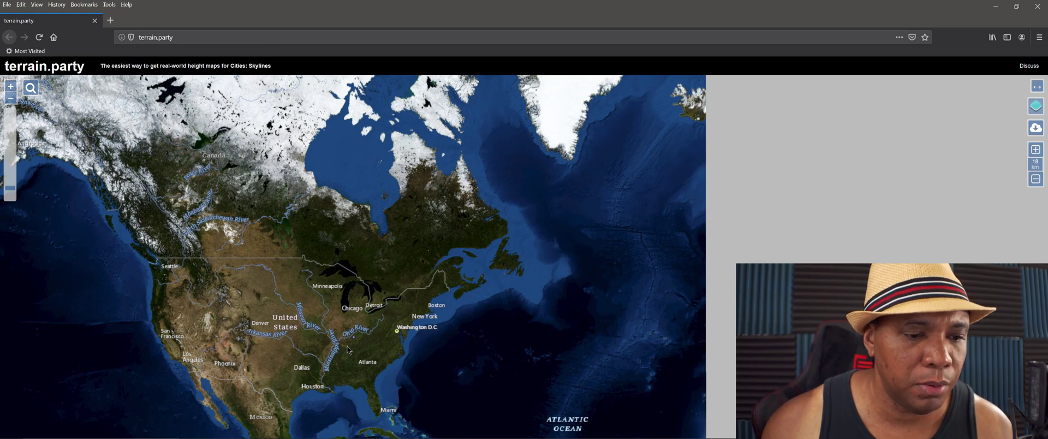
scroll(348, 349, up, 3)
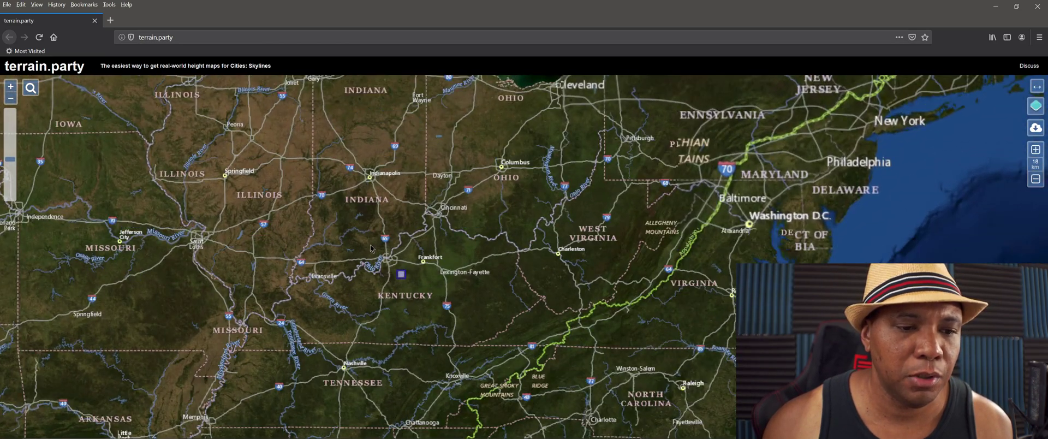
scroll(403, 243, up, 3)
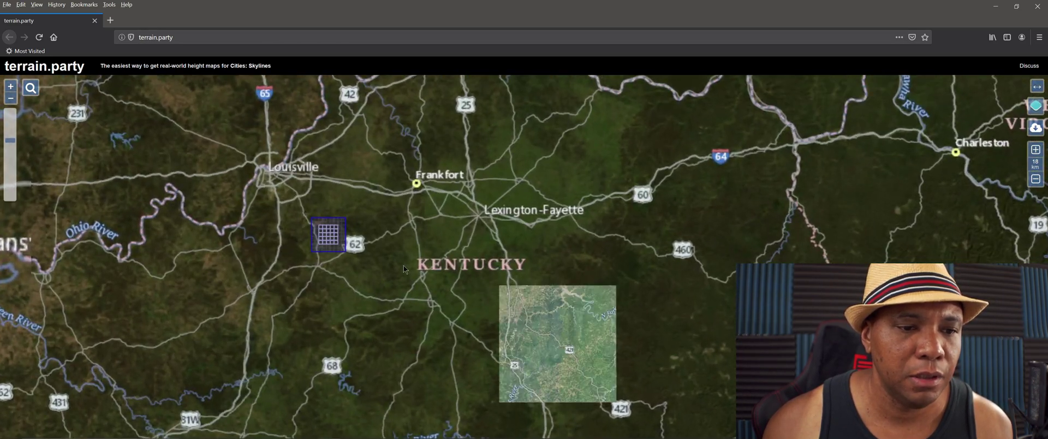
- Move the selection square from Kentucky to the Pittsburgh area in Pennsylvania
drag(399, 263, 508, 243)
scroll(498, 247, up, 1)
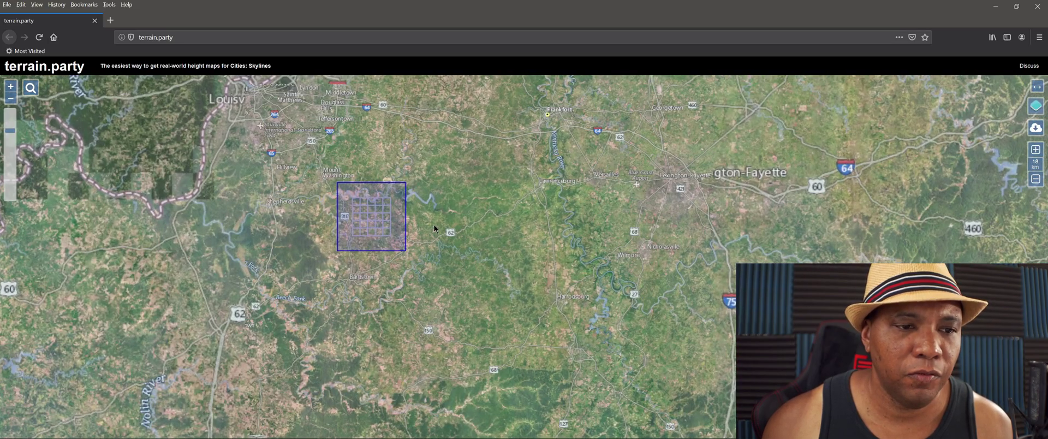
scroll(431, 229, down, 2)
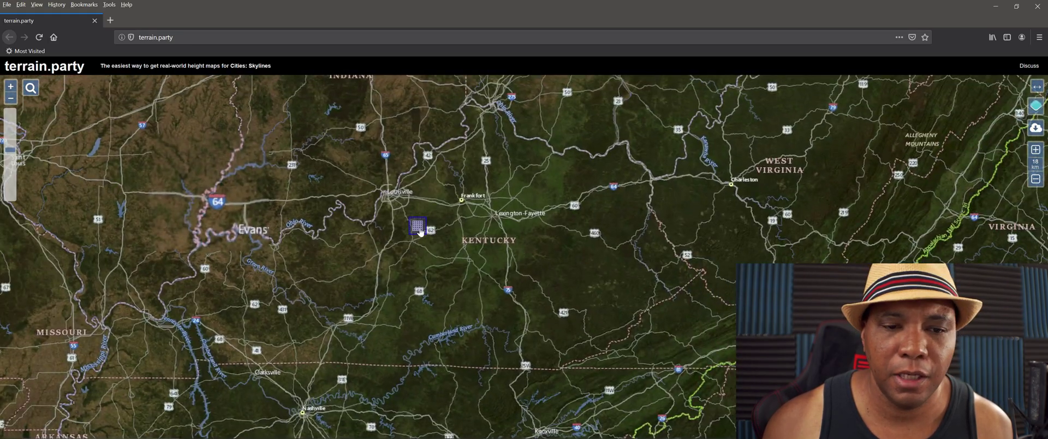
drag(421, 232, 303, 281)
drag(368, 275, 468, 207)
scroll(634, 218, down, 1)
scroll(459, 207, up, 1)
scroll(458, 211, up, 2)
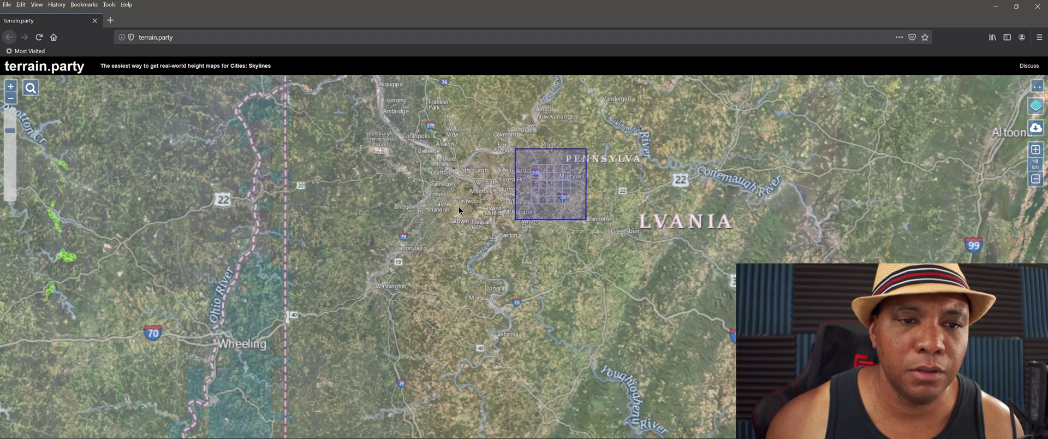
- Position the 18 km selection square over the area just south of central Pittsburgh, covering the river bends
drag(471, 193, 557, 145)
drag(626, 146, 517, 153)
scroll(580, 199, up, 1)
drag(607, 157, 527, 280)
drag(448, 278, 464, 284)
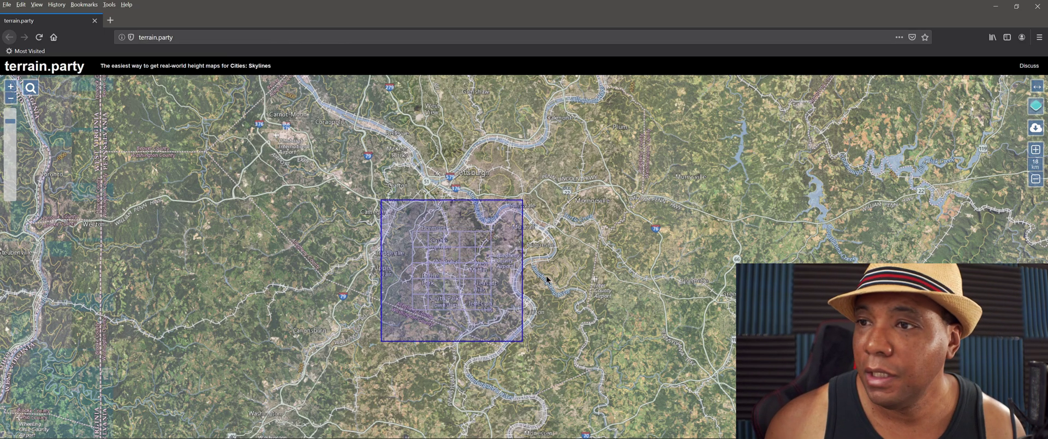
drag(463, 284, 463, 279)
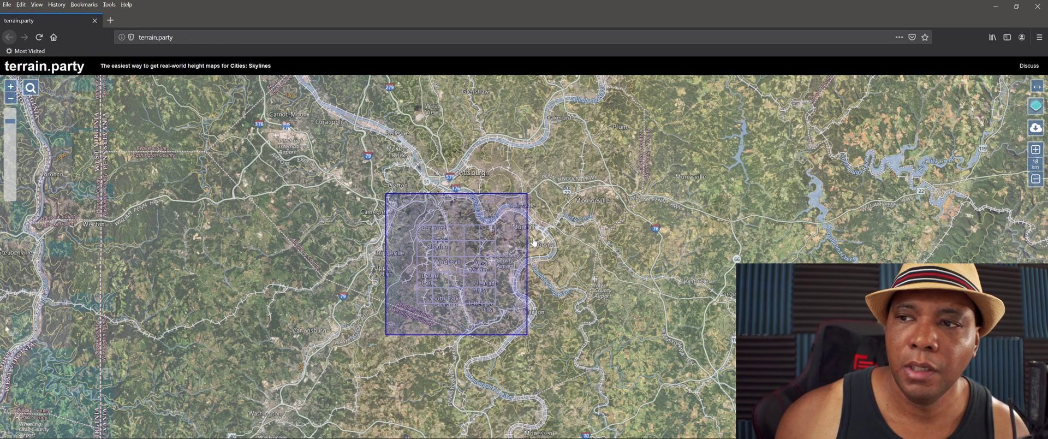
- Download the selected area's height maps as a zip file, naming the area Pittsburgh
click(1040, 132)
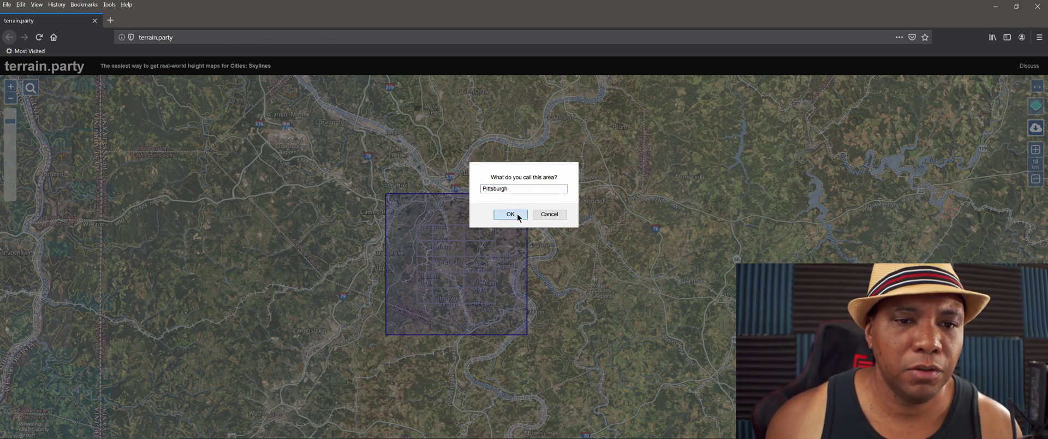
click(513, 214)
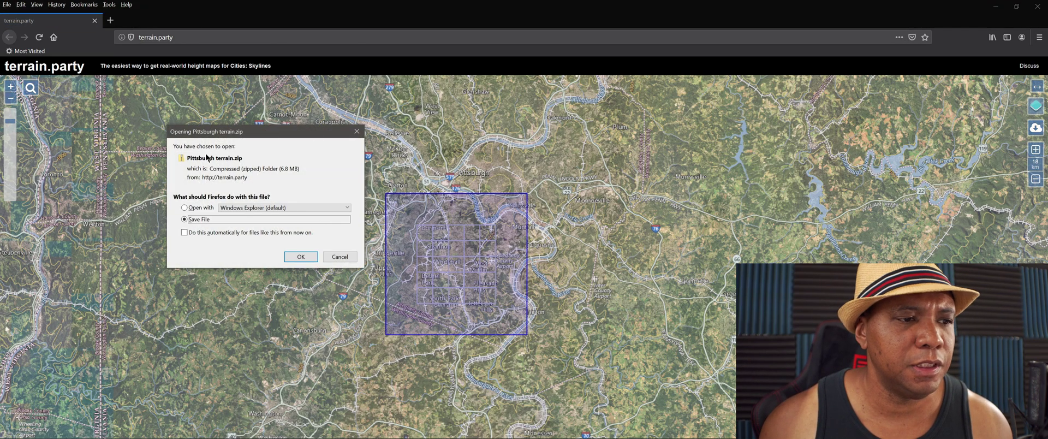
drag(277, 137, 534, 112)
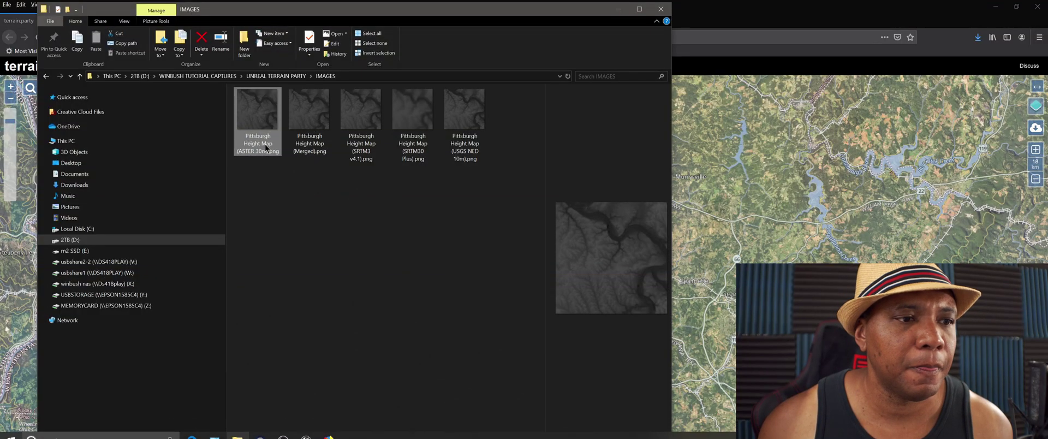
- Preview the ASTER 30m, Merged, SRTM3 v4.1 and USGS NED 10m Pittsburgh height maps in the IMAGES folder
click(267, 150)
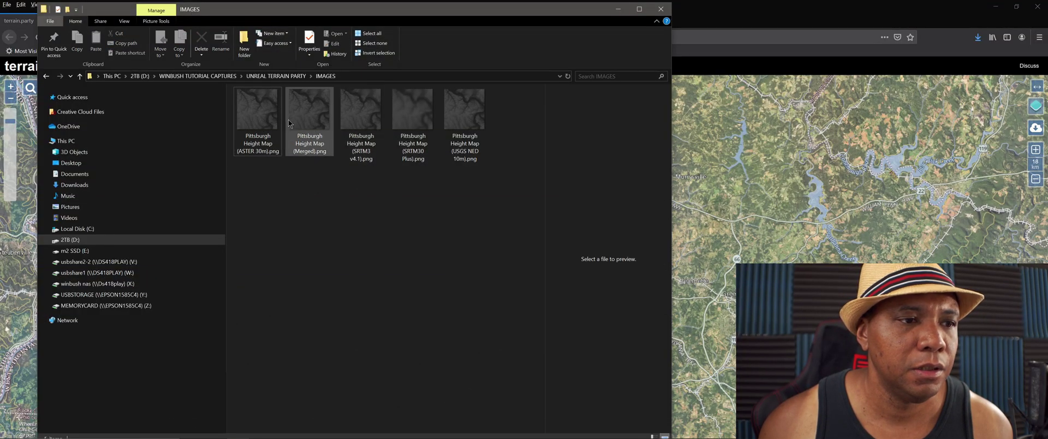
click(309, 115)
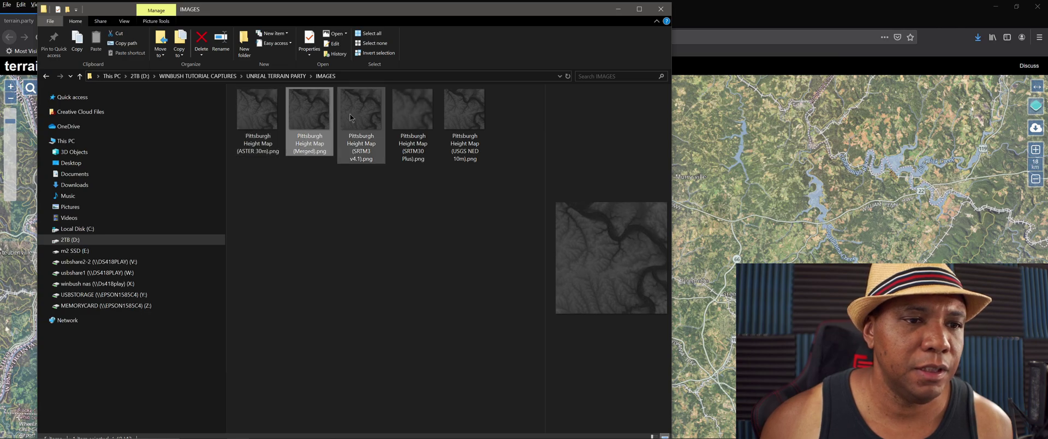
click(361, 116)
click(478, 118)
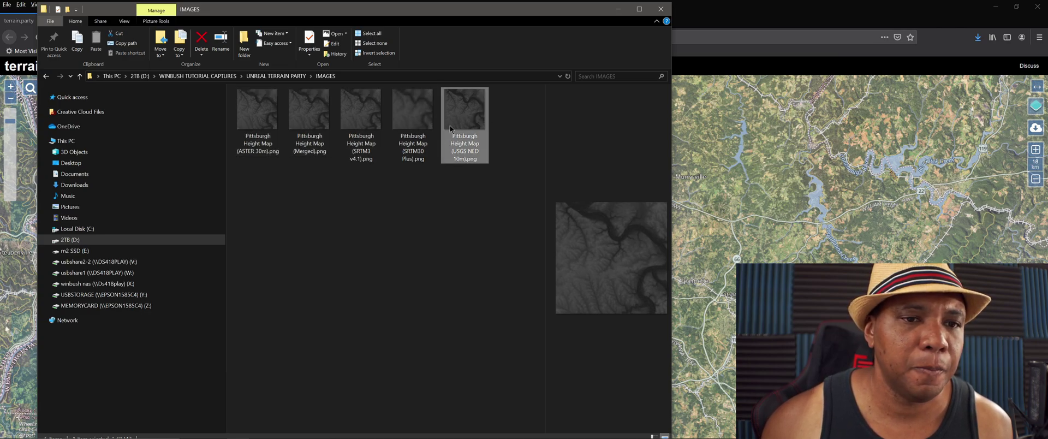
click(260, 111)
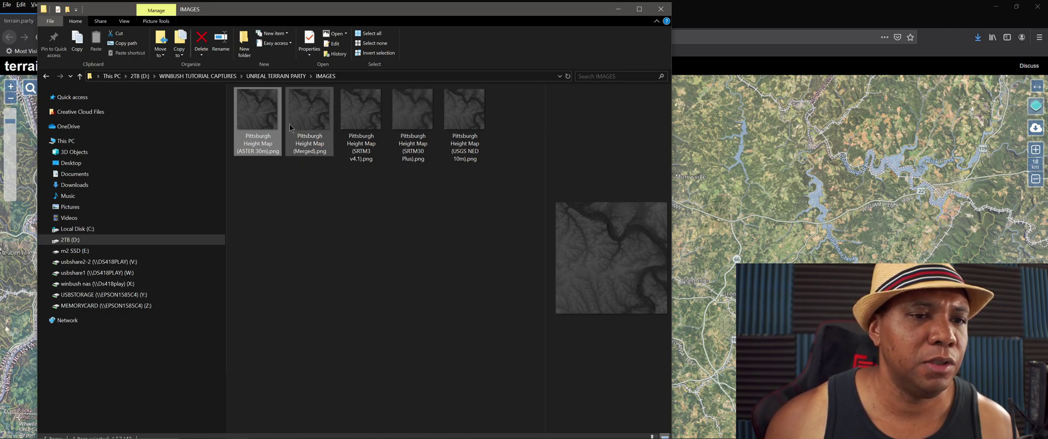
- View the ASTER 30m and Merged height maps enlarged to compare their detail, closing the images when done
double_click(260, 99)
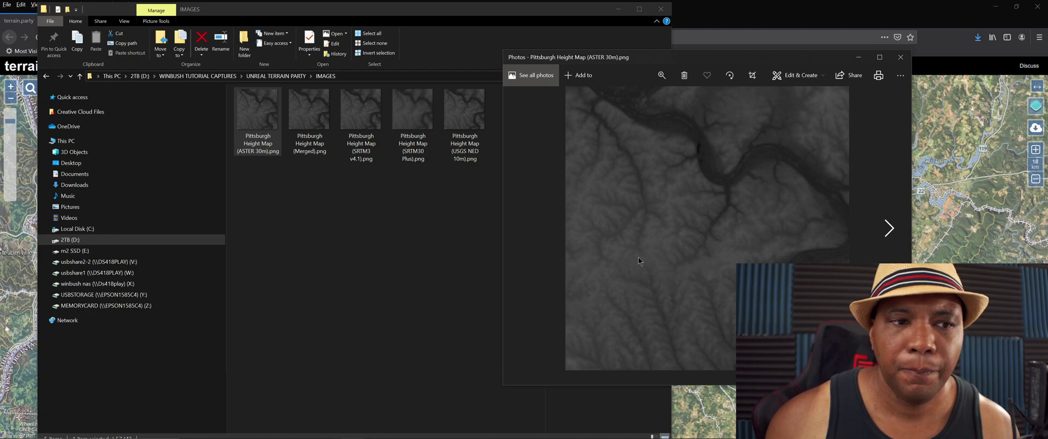
click(309, 112)
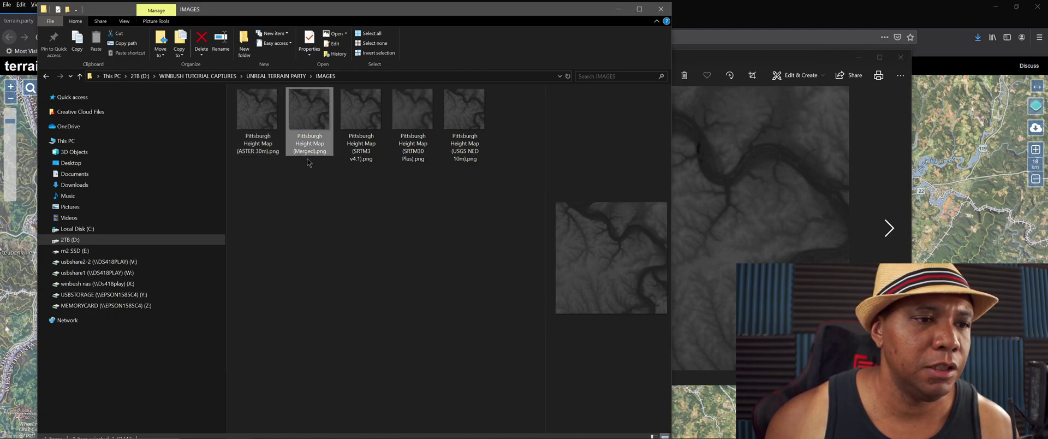
double_click(322, 115)
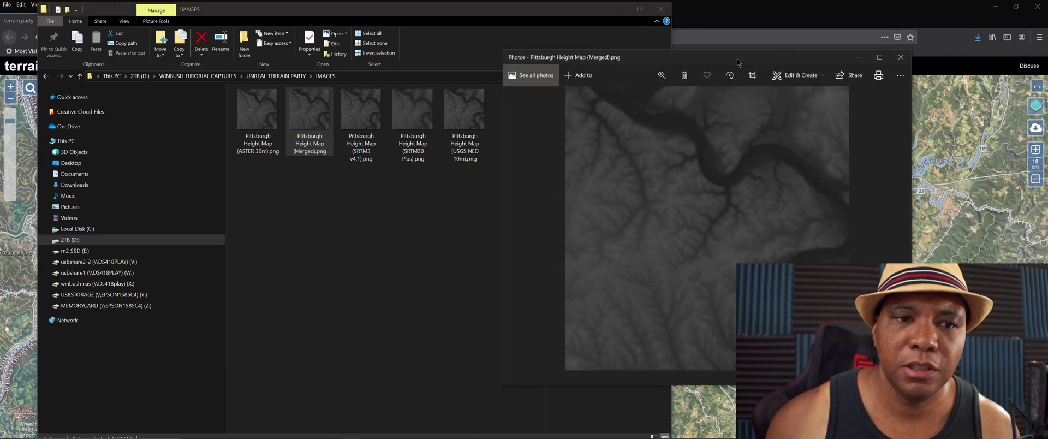
drag(737, 62, 432, 28)
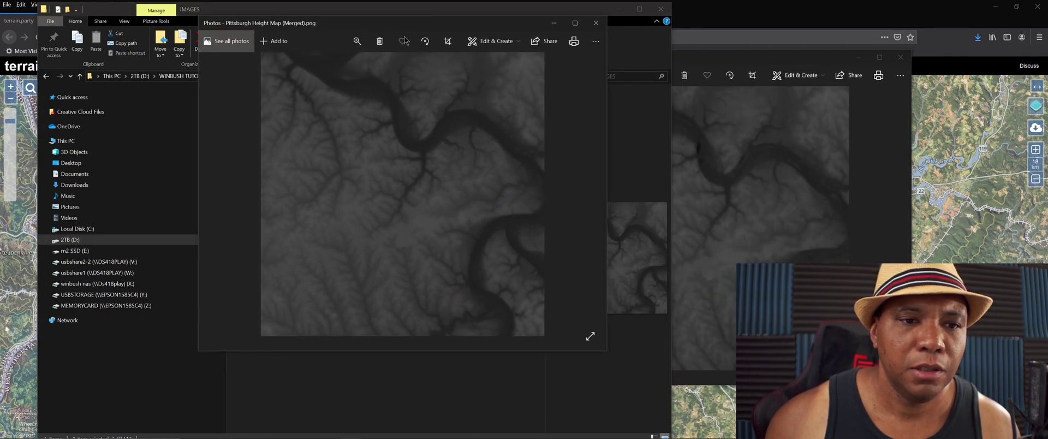
click(603, 23)
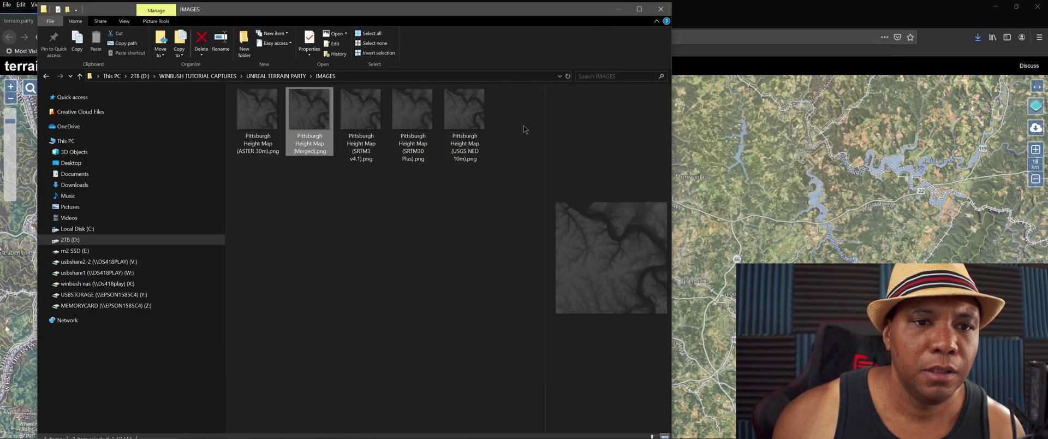
- View the SRTM30 Plus height map enlarged and browse back and forth through the other versions to compare them
double_click(413, 121)
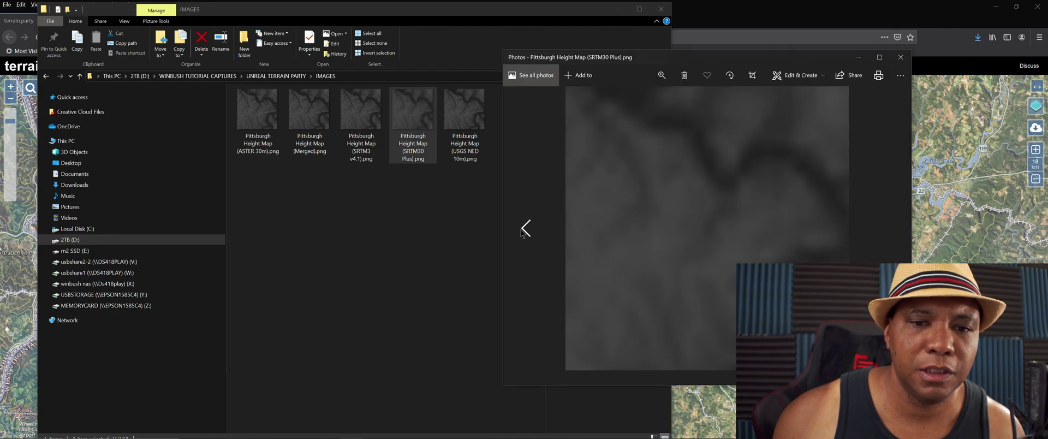
click(526, 229)
click(526, 230)
click(527, 230)
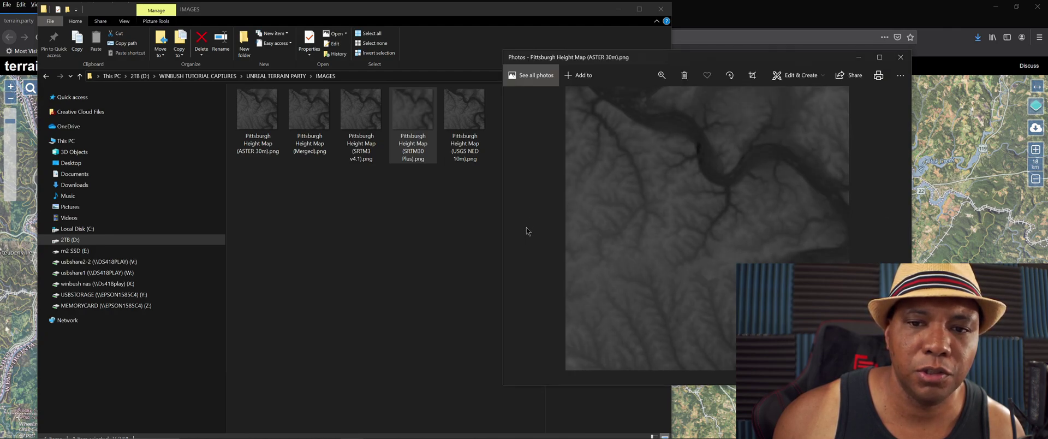
click(889, 227)
click(888, 226)
click(888, 226)
click(888, 226)
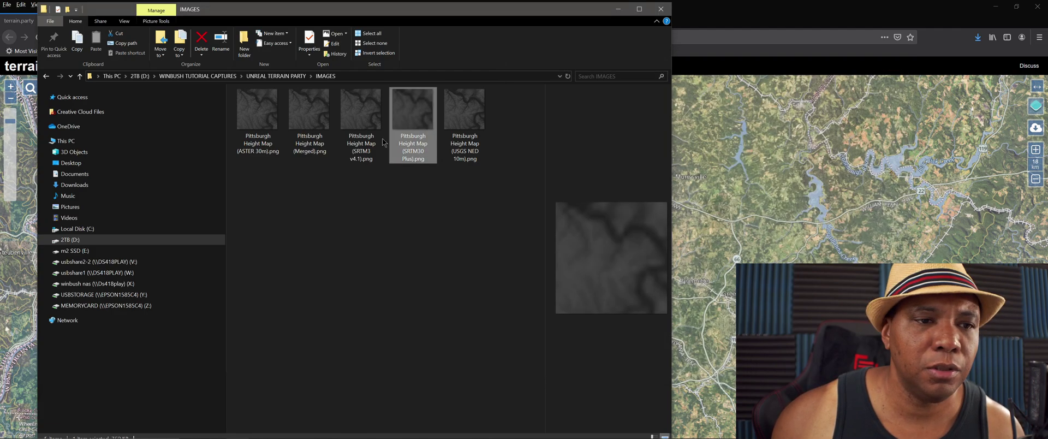
- Select the Merged Pittsburgh height map file and switch to Unreal Editor
click(289, 122)
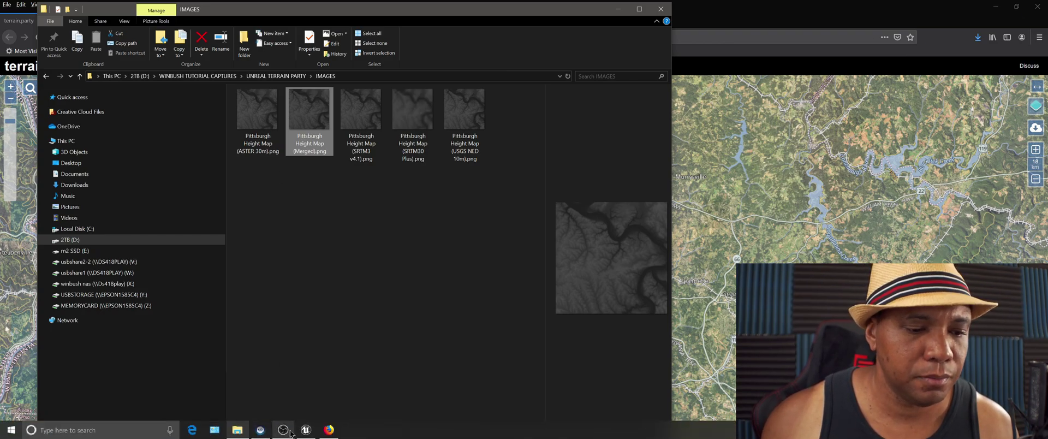
click(300, 433)
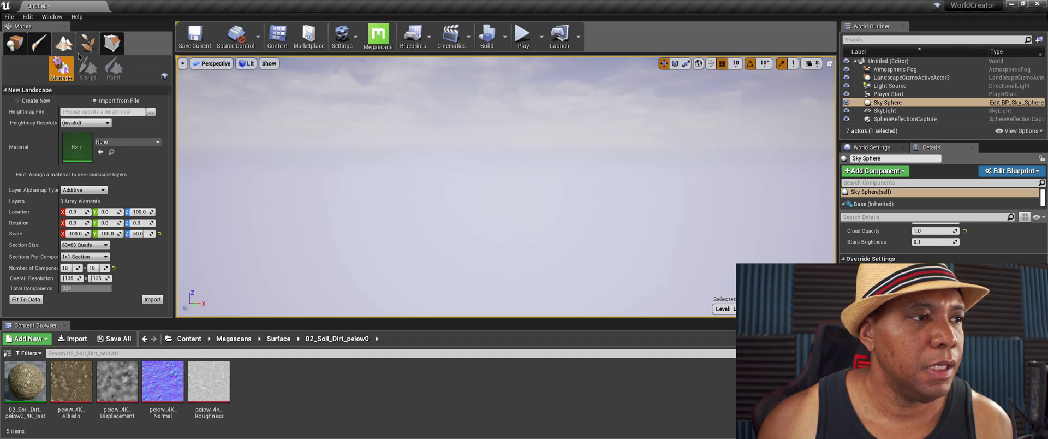
- Set up a new landscape imported from file, using Pittsburgh Height Map (Merged).png as the heightmap
click(15, 43)
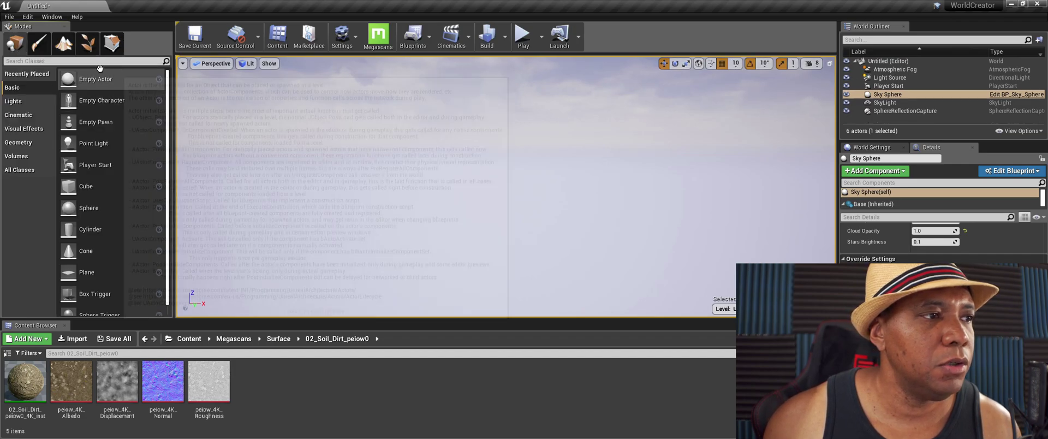
click(65, 43)
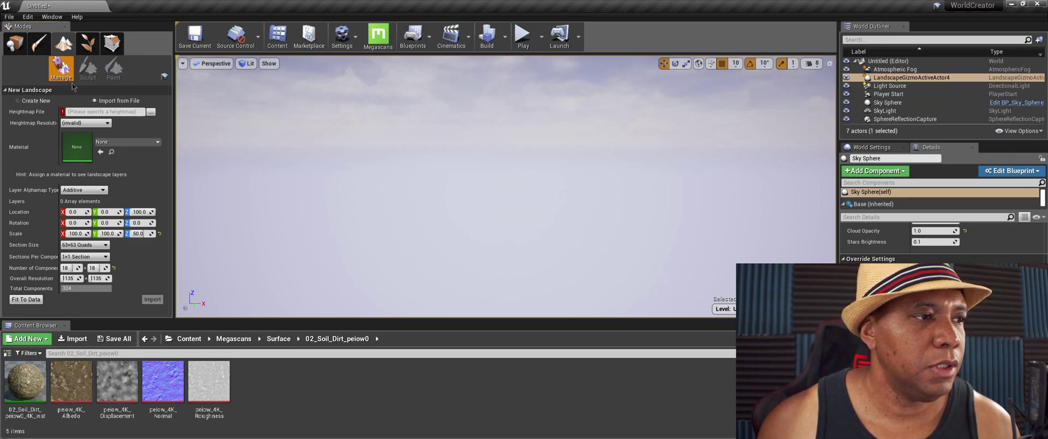
click(31, 102)
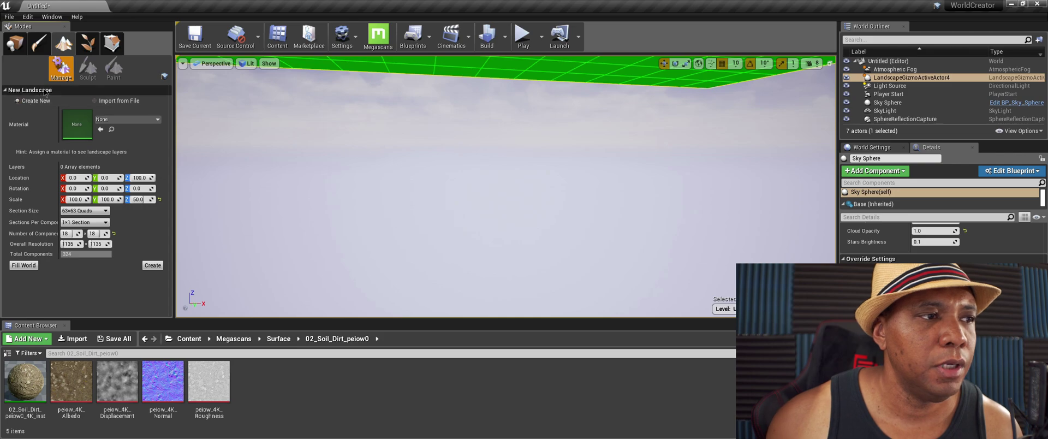
click(112, 102)
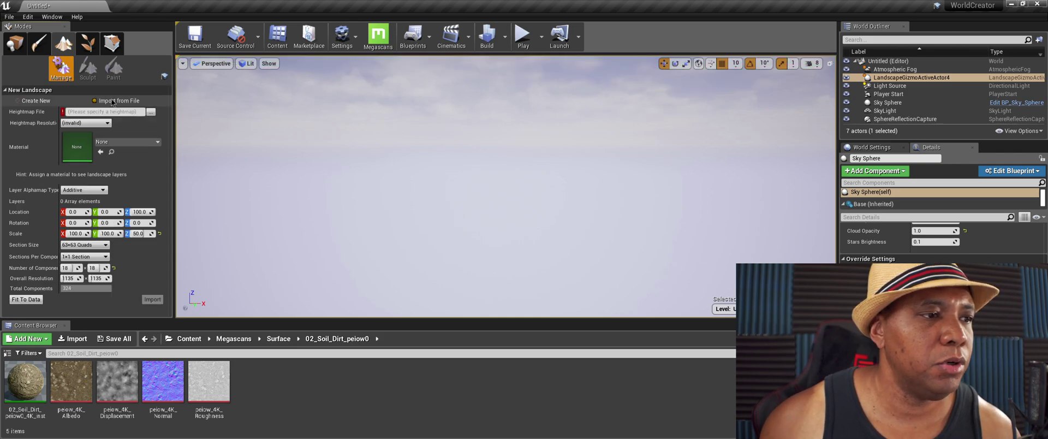
click(150, 112)
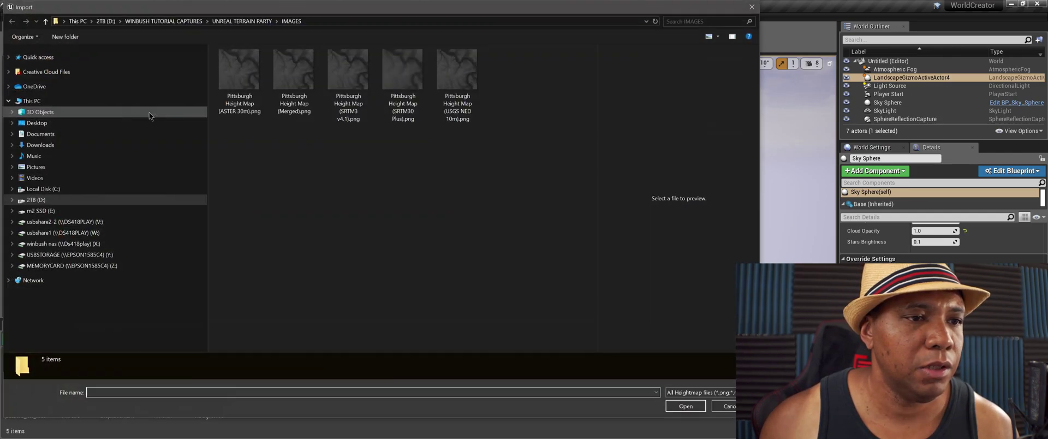
click(291, 67)
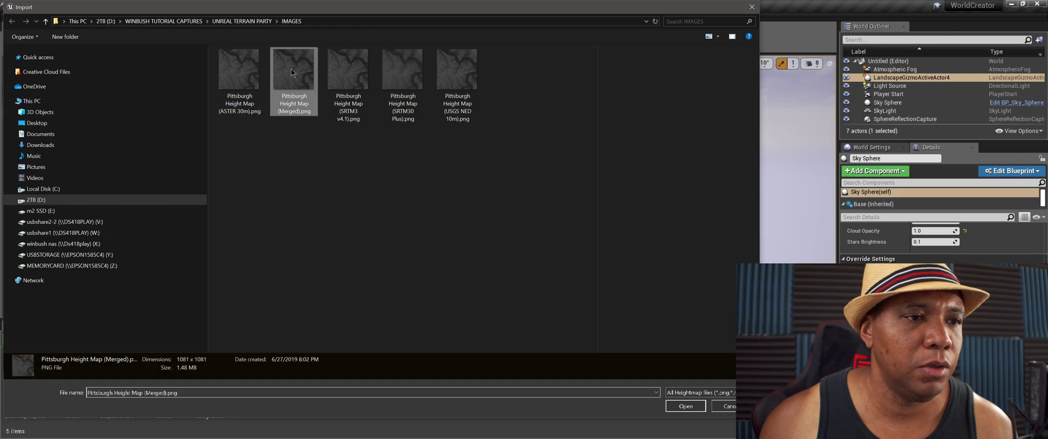
click(686, 406)
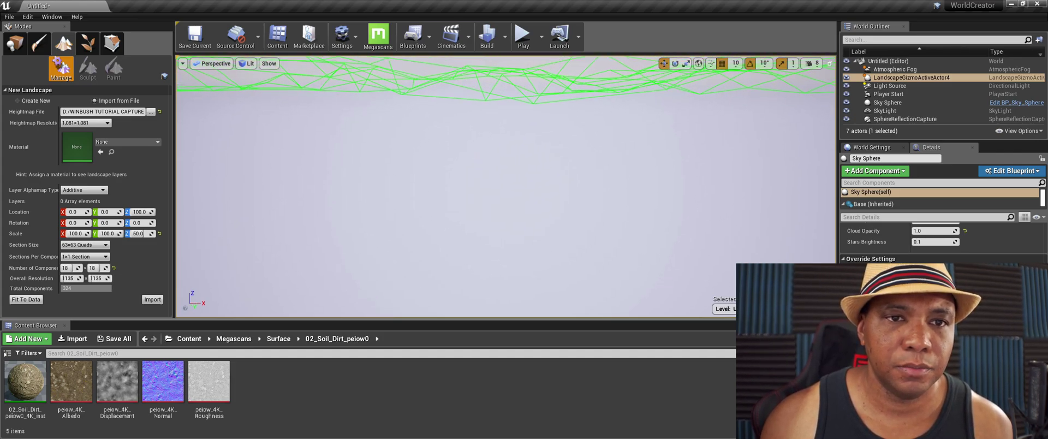
- Set the new landscape's Z scale to 100 and check the terrain relief in the wireframe preview
mouse_move(674, 147)
right_down()
mouse_move(674, 133)
mouse_move(674, 146)
right_up()
scroll(673, 147, down, 5)
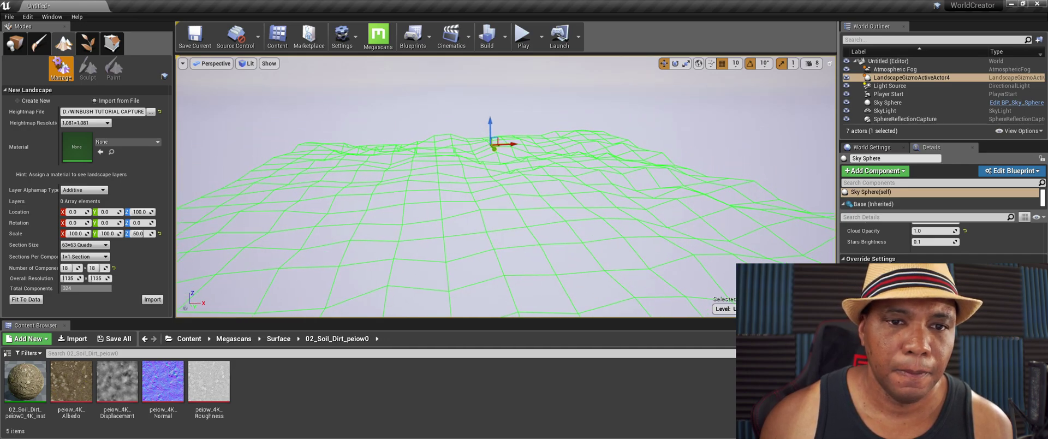
scroll(537, 198, up, 3)
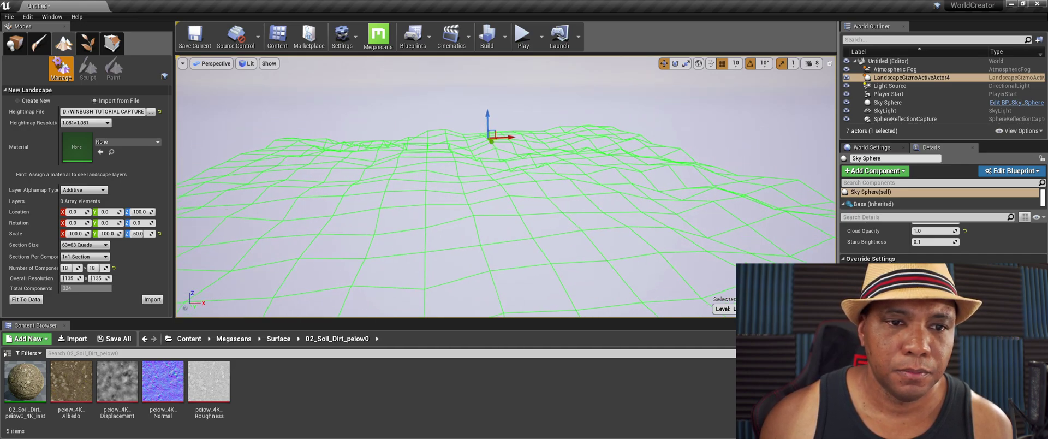
click(139, 233)
text(100)
key(Return)
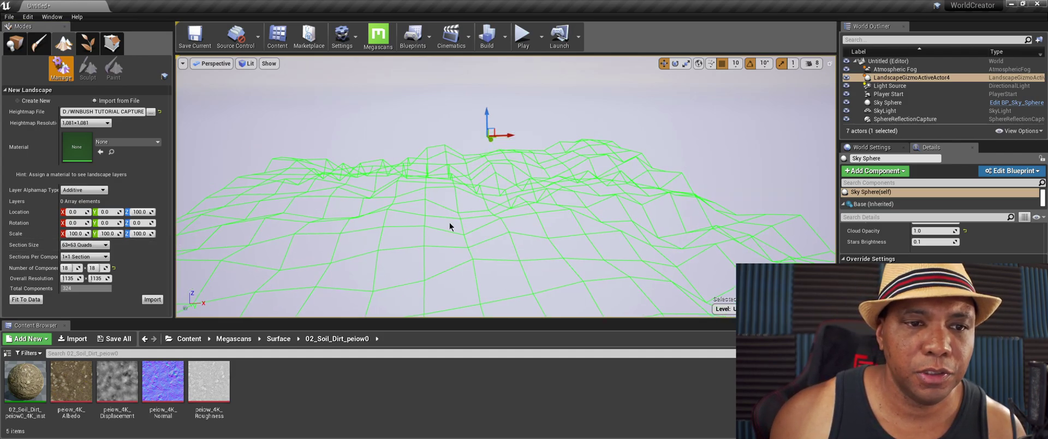
- Set the new landscape's Z scale to 25 and import the landscape into the level
right_drag(451, 227, 451, 227)
click(135, 233)
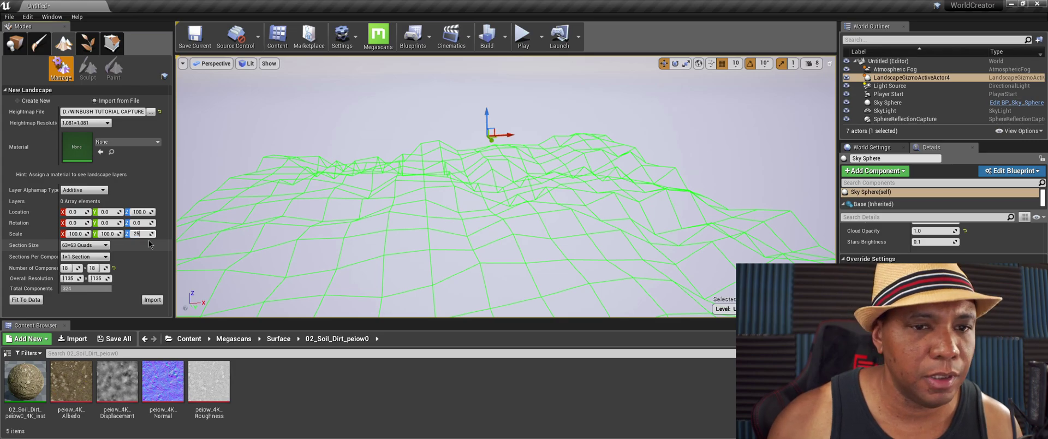
text(25)
key(Return)
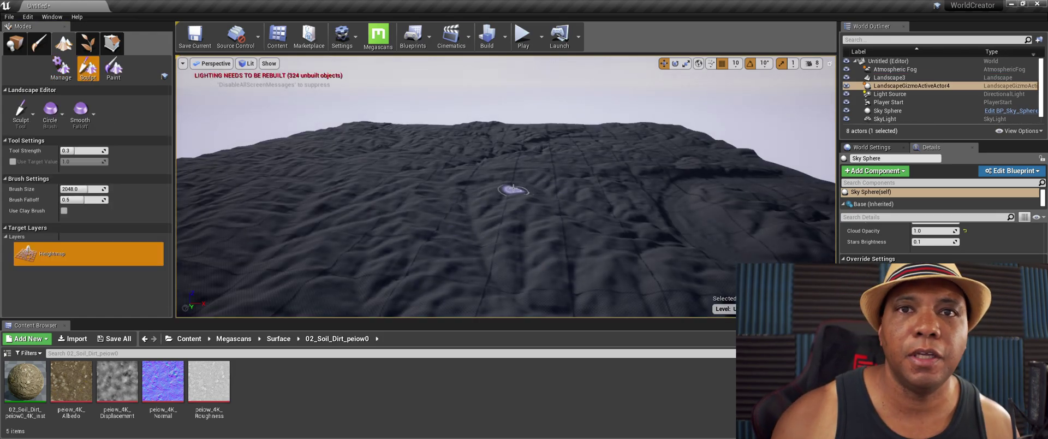
- Play the level and walk across the untextured terrain to examine its hills and valleys, ending the play session when done
click(522, 33)
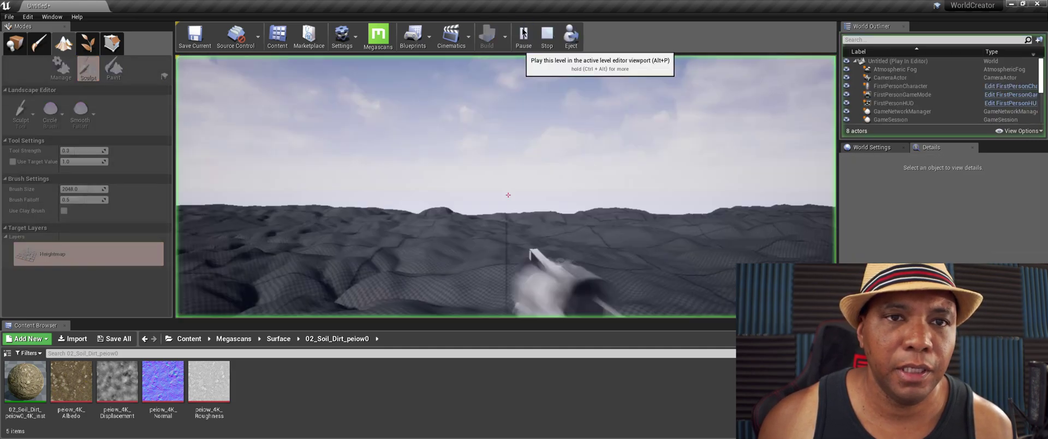
click(479, 162)
key(w)
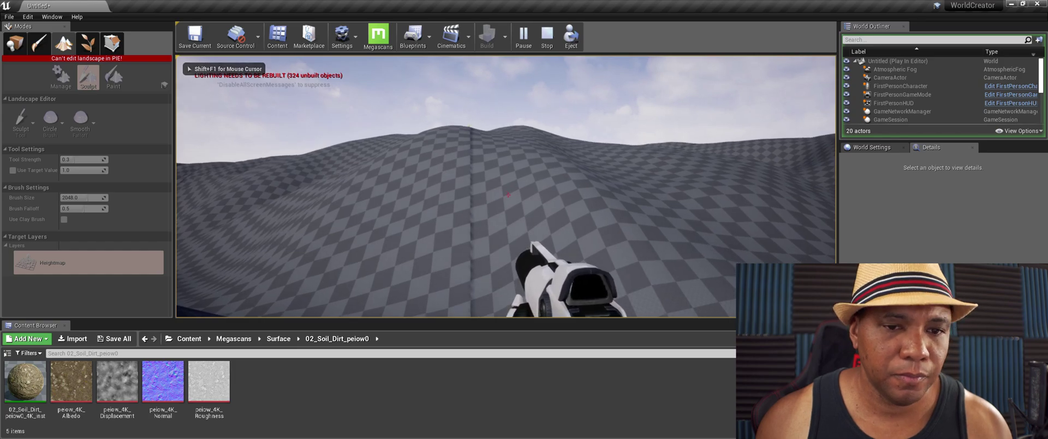
click(509, 195)
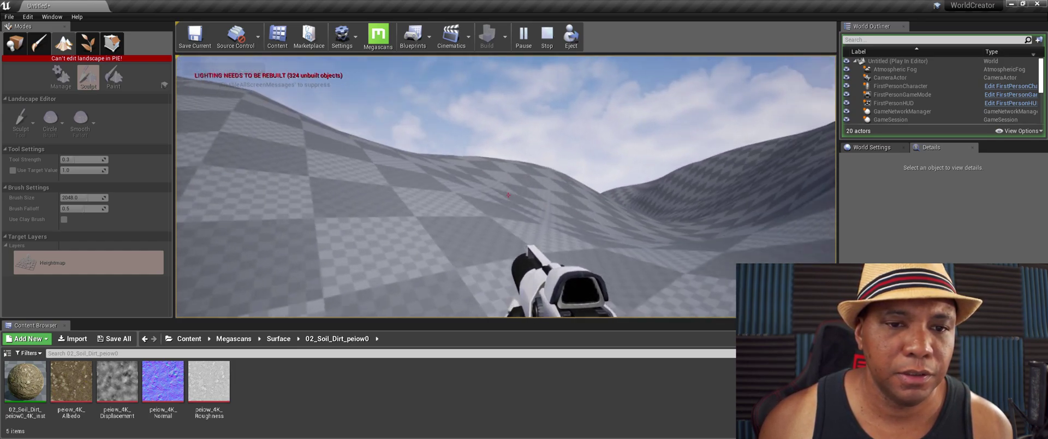
key(w)
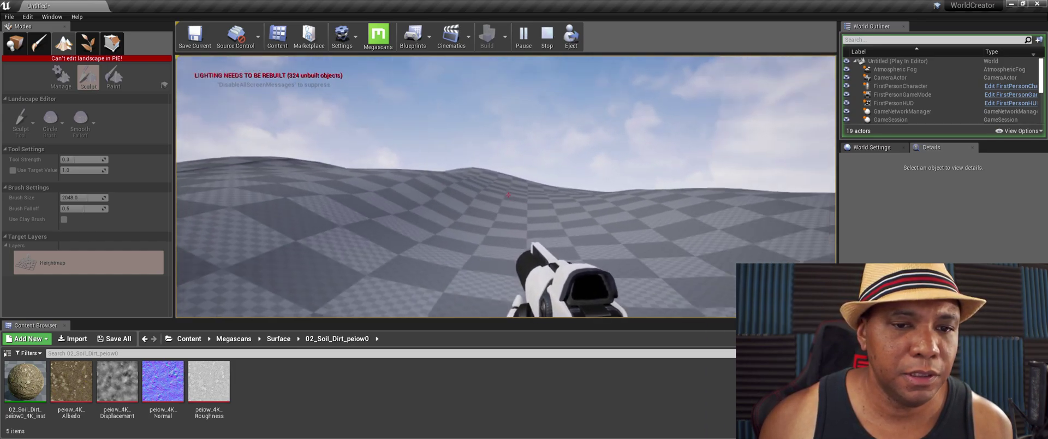
key(w)
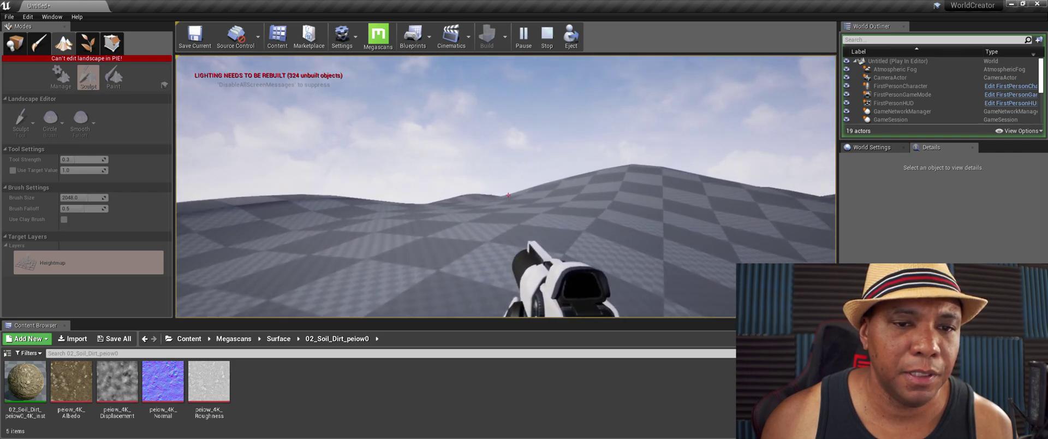
key(w)
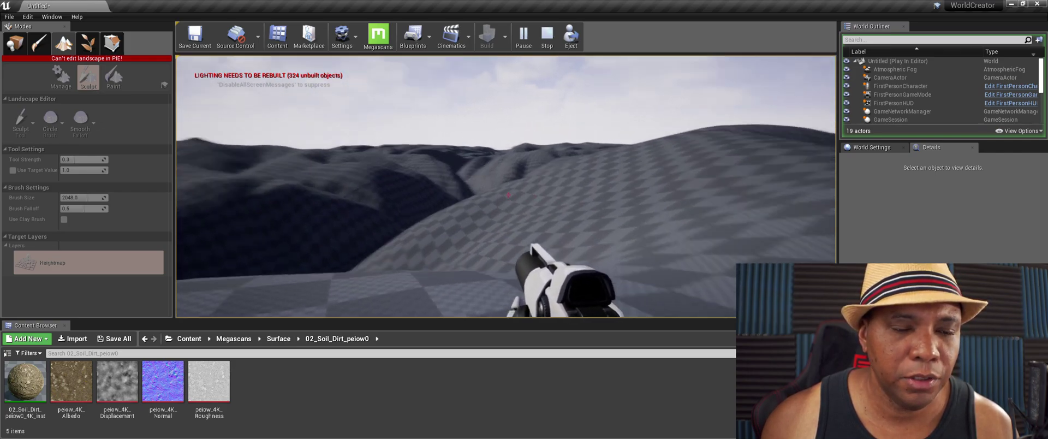
key(w)
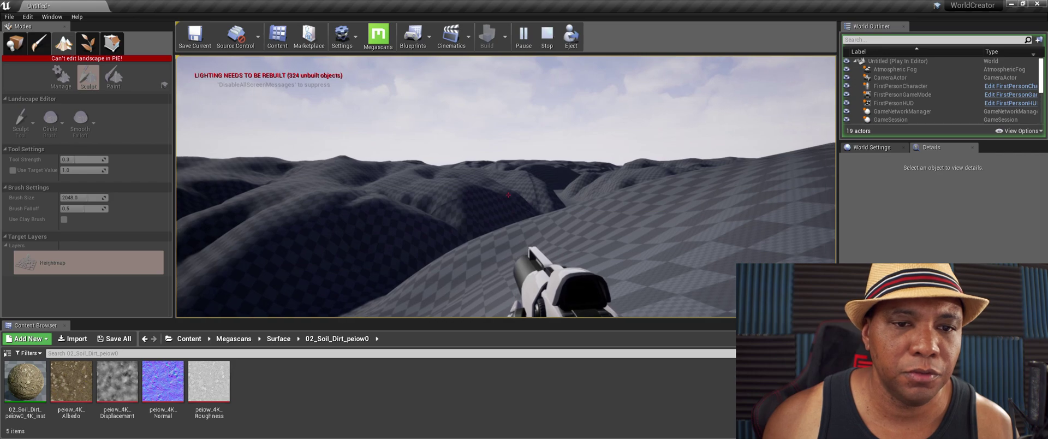
key(w)
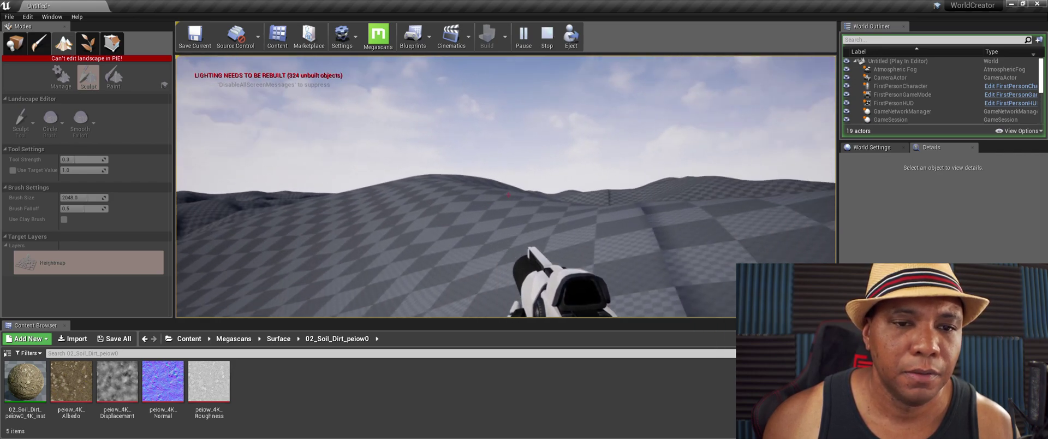
key(w)
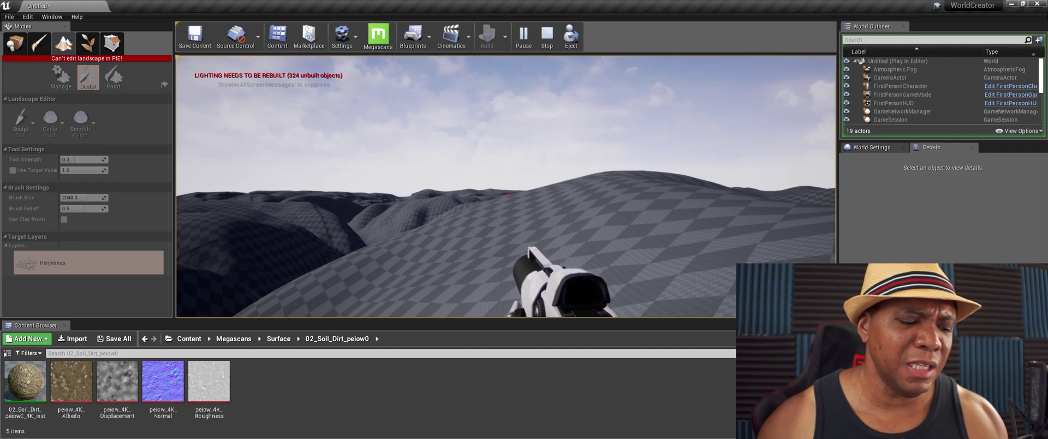
key(Escape)
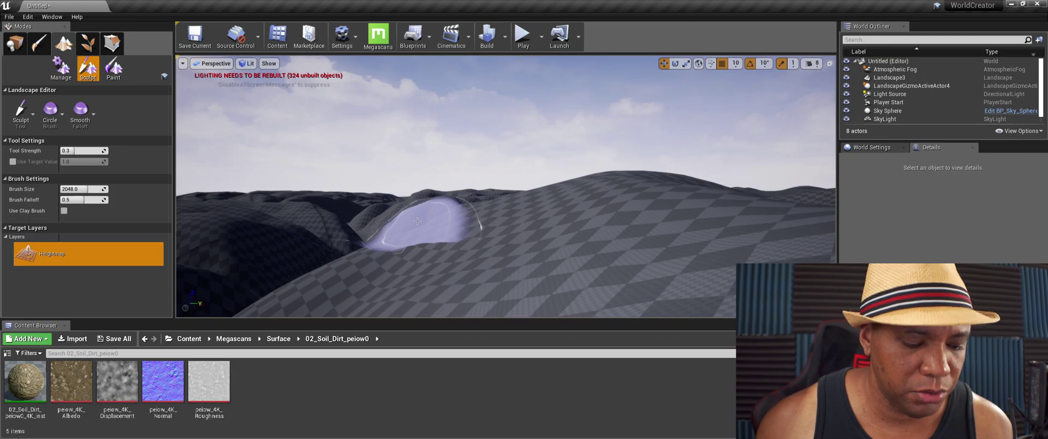
- Assign the 02_Soil_Dirt_peiow0_4K_inst material instance as the landscape material of the imported landscape
scroll(418, 221, up, 3)
mouse_move(419, 221)
right_down()
mouse_move(419, 181)
mouse_move(421, 251)
mouse_move(278, 265)
right_up()
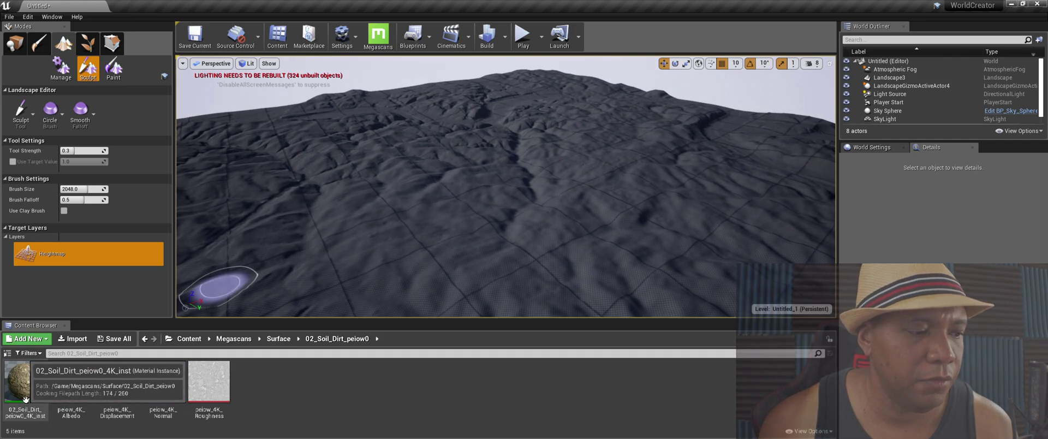
click(8, 401)
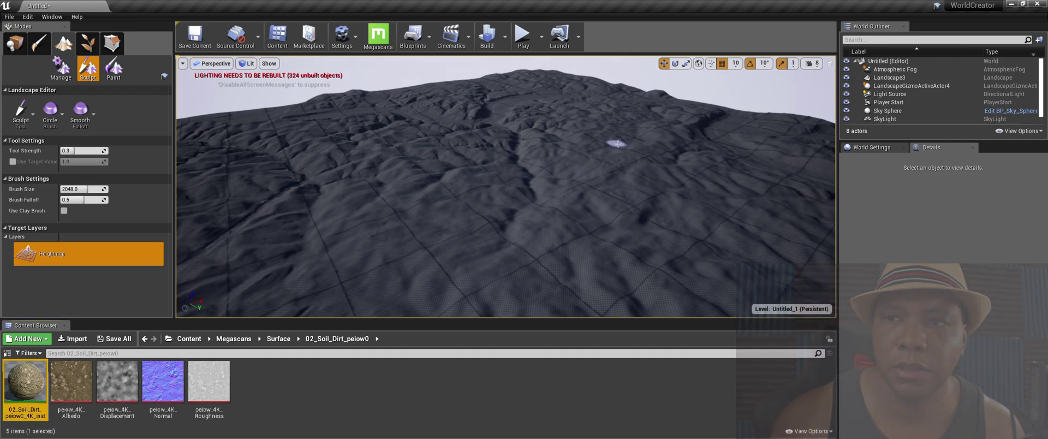
click(885, 77)
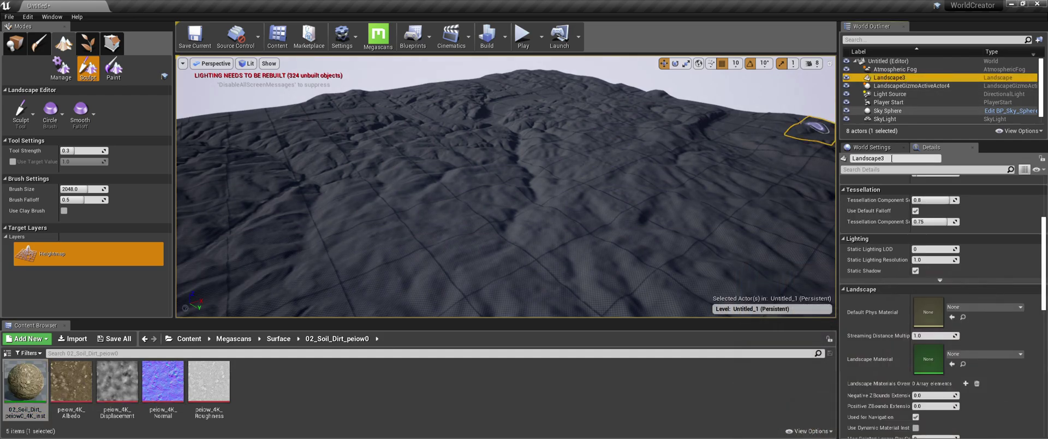
scroll(896, 306, down, 1)
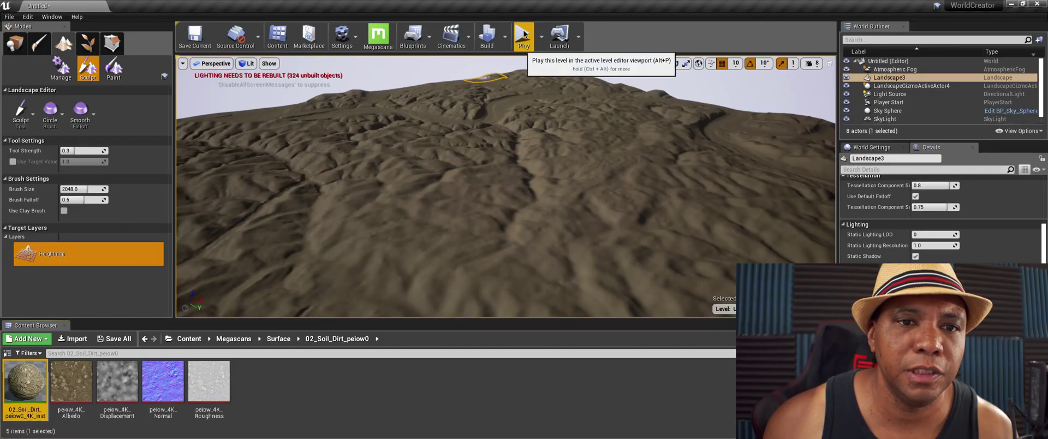
- Play the level again and walk over the terrain to examine how the soil material looks on the hills
click(523, 30)
click(455, 258)
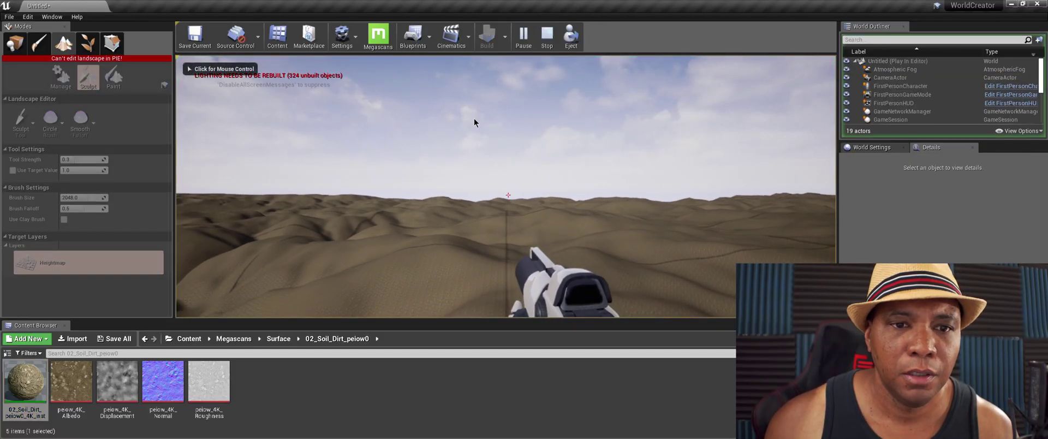
key(w)
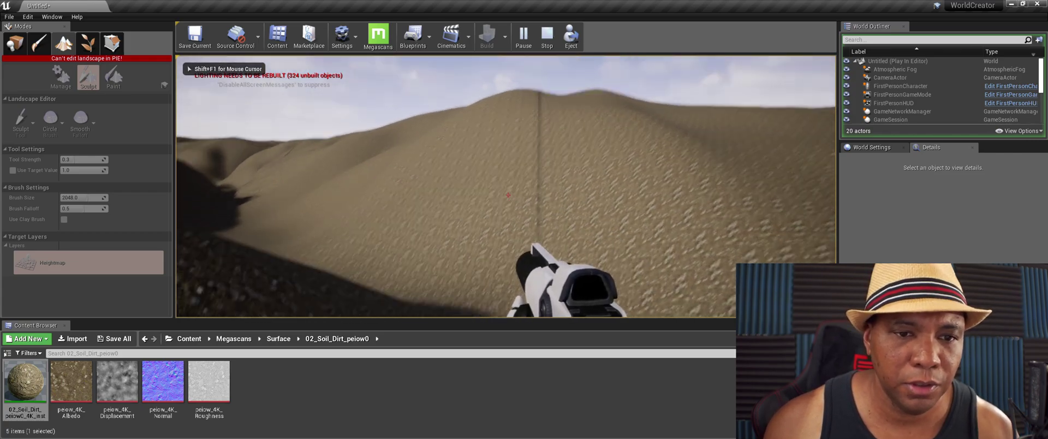
key(w)
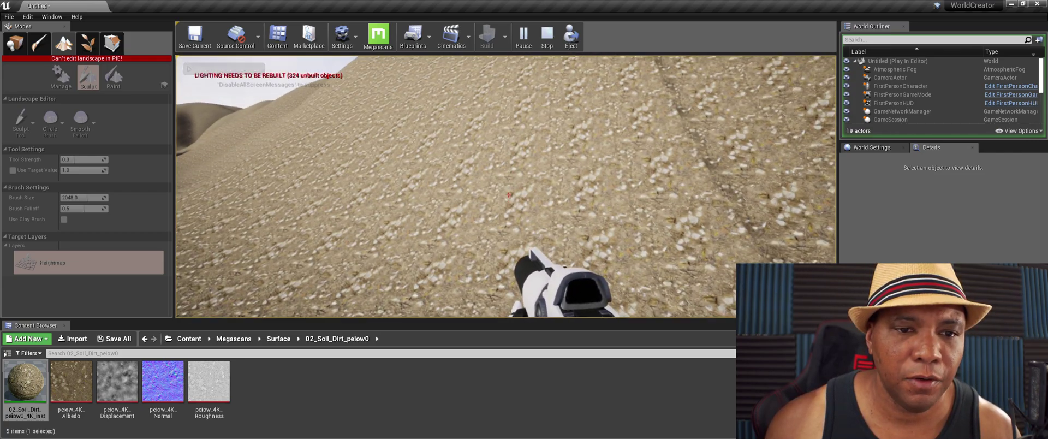
key(w)
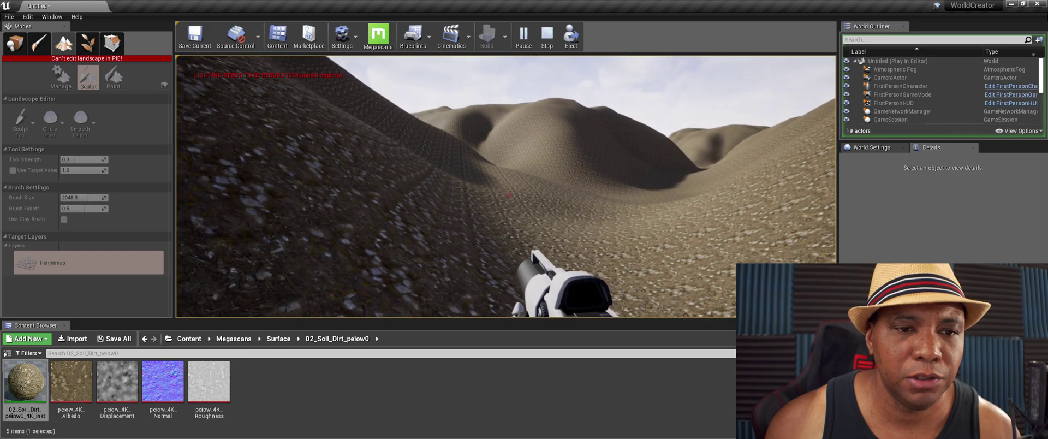
key(w)
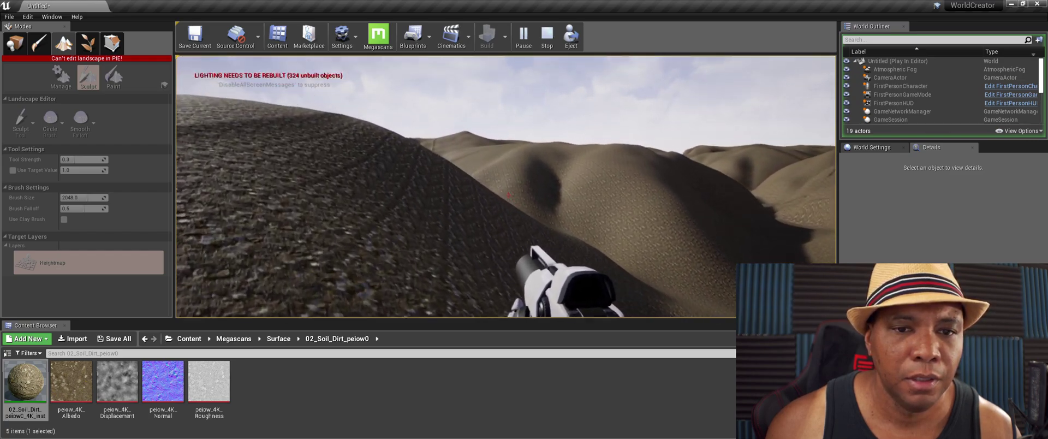
key(w)
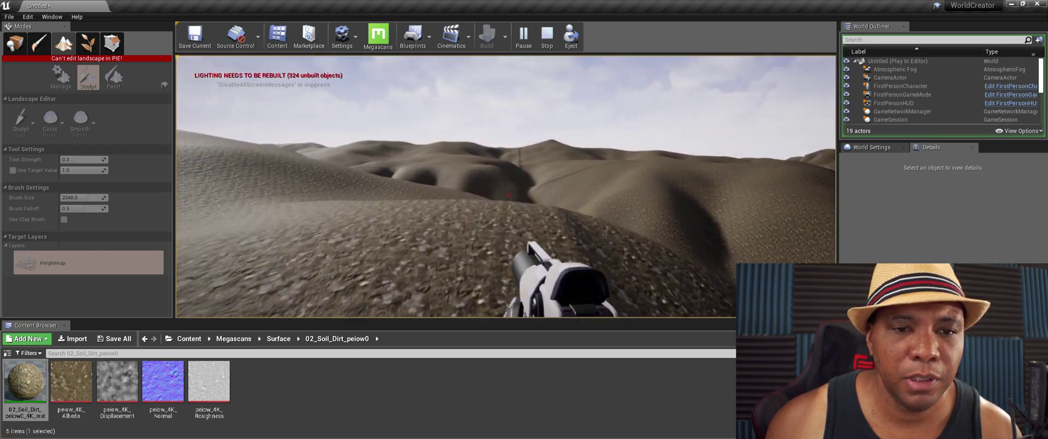
key(w)
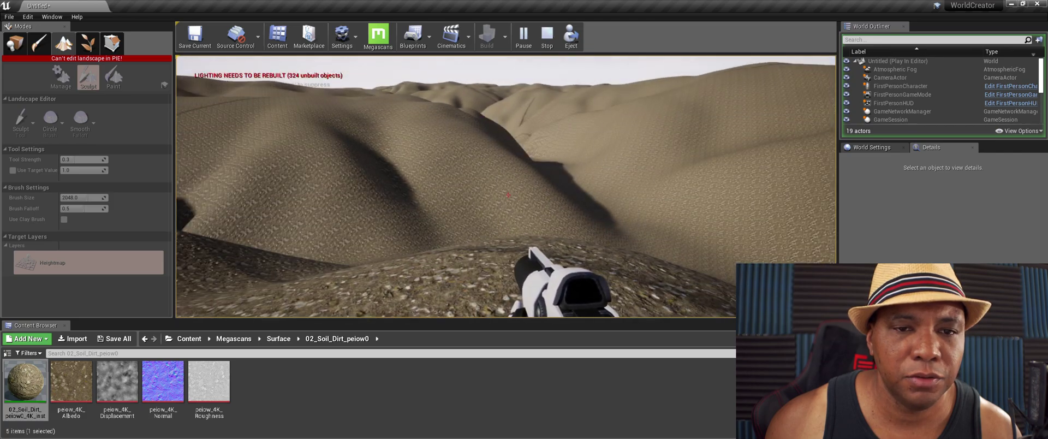
key(w)
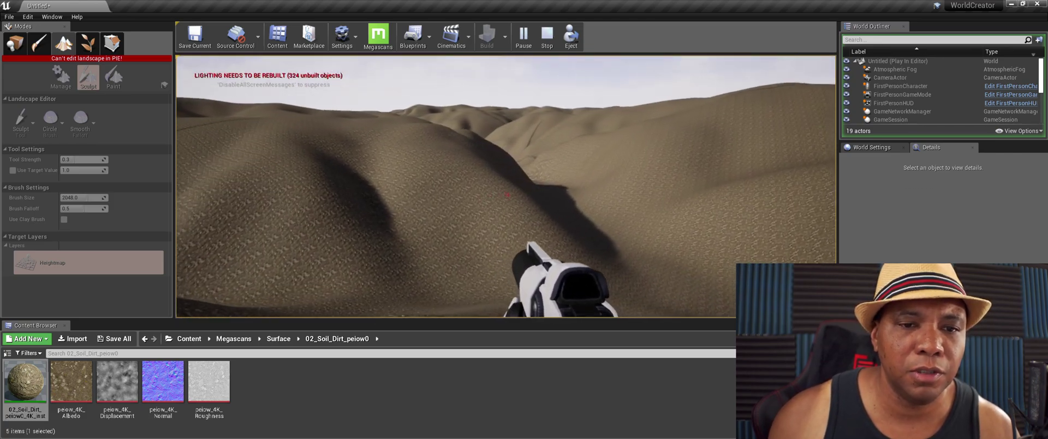
key(w)
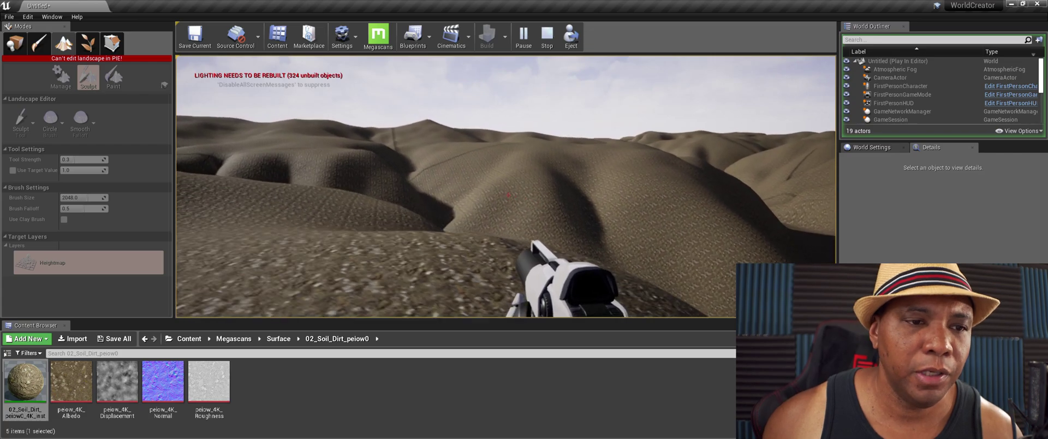